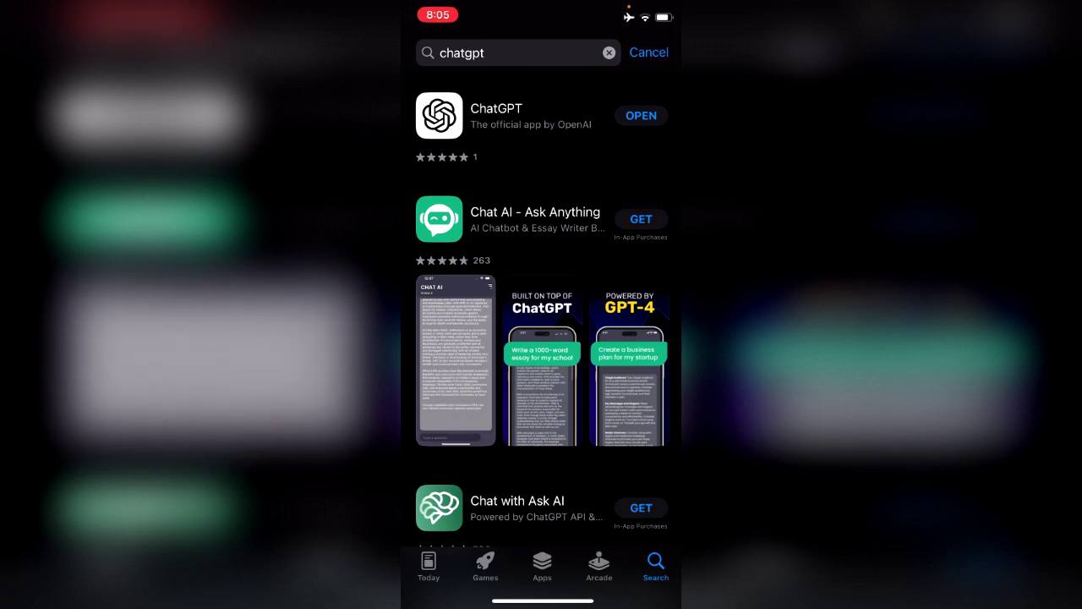
Step: Open the ChatGPT app's product page from the 'chatgpt' search results and browse it
click(496, 115)
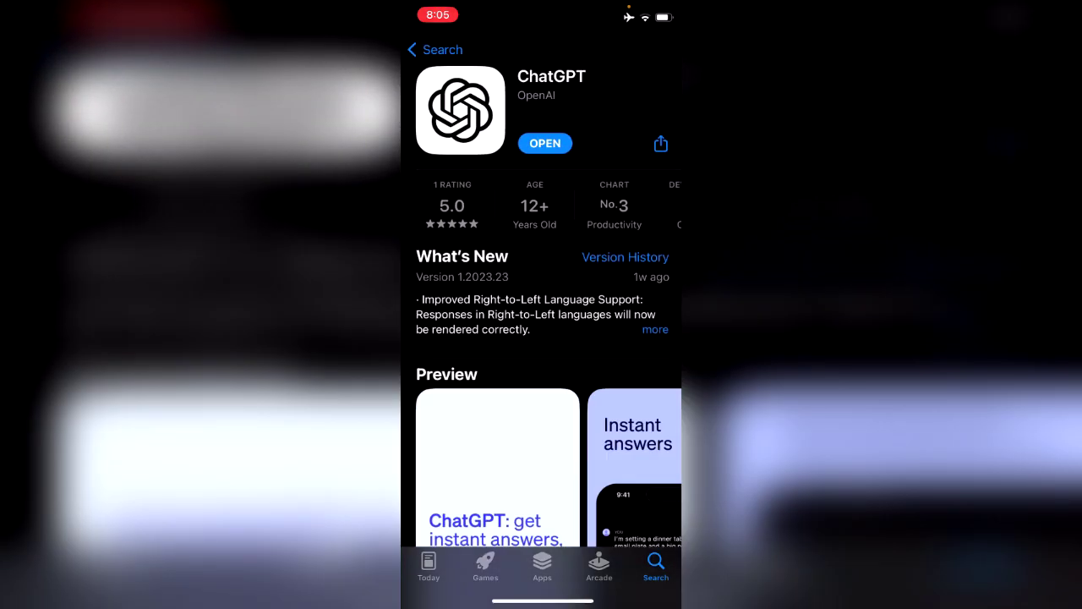
scroll(541, 338, down, 3)
scroll(541, 338, up, 2)
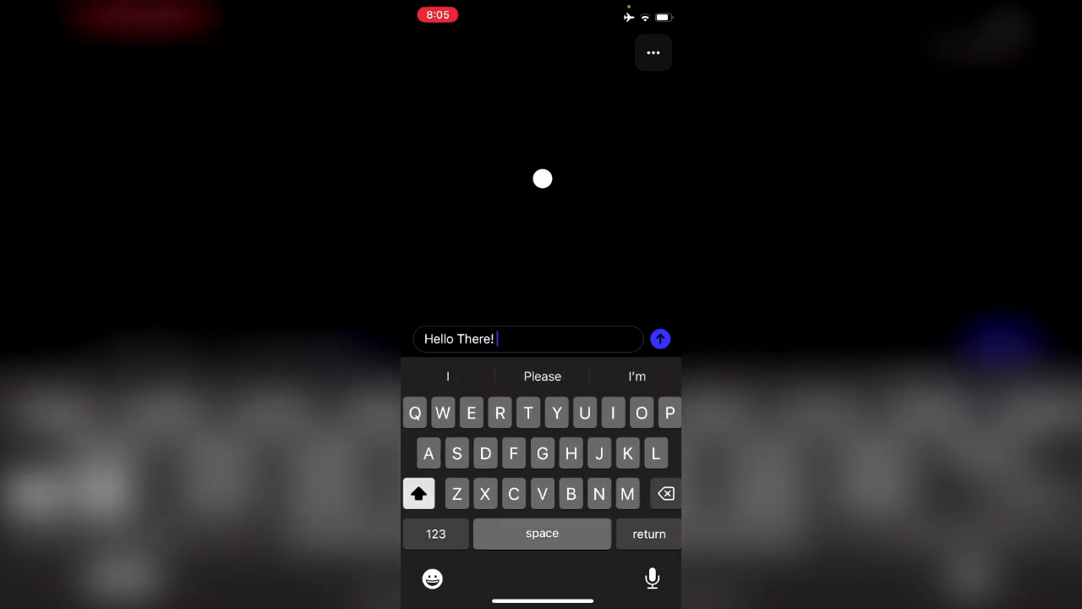
Step: Send the message 'Hello There! How are you?' to ChatGPT
text(How are you)
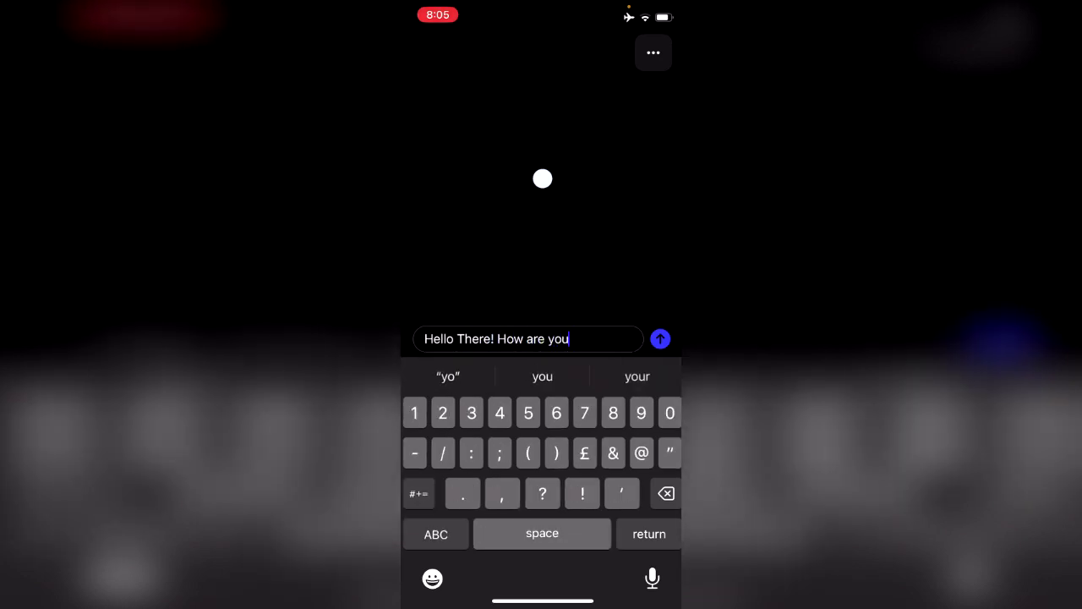
text(?)
key(Return)
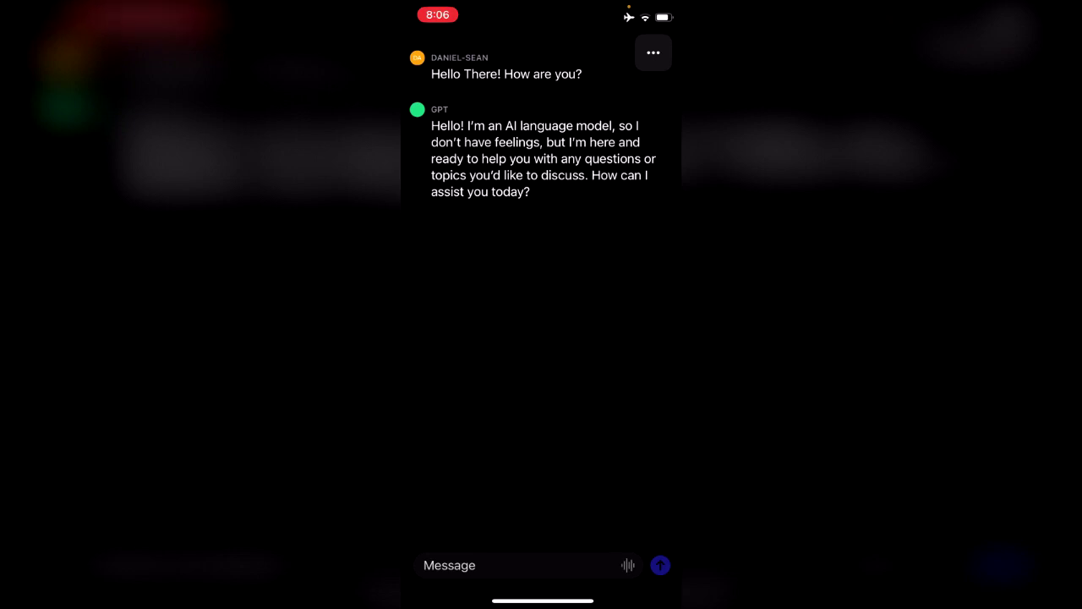
click(541, 158)
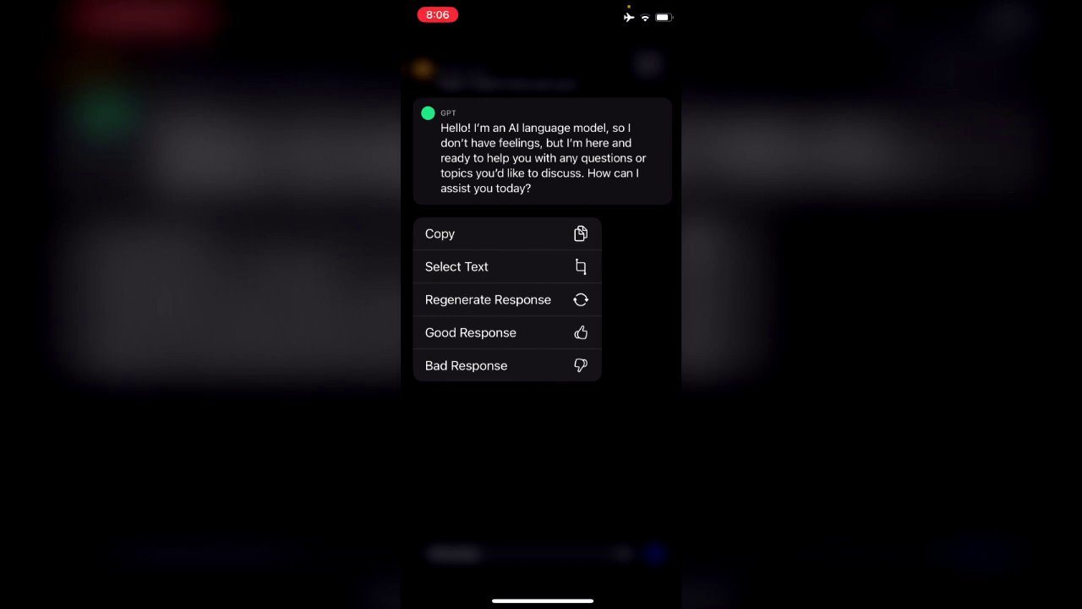
click(457, 266)
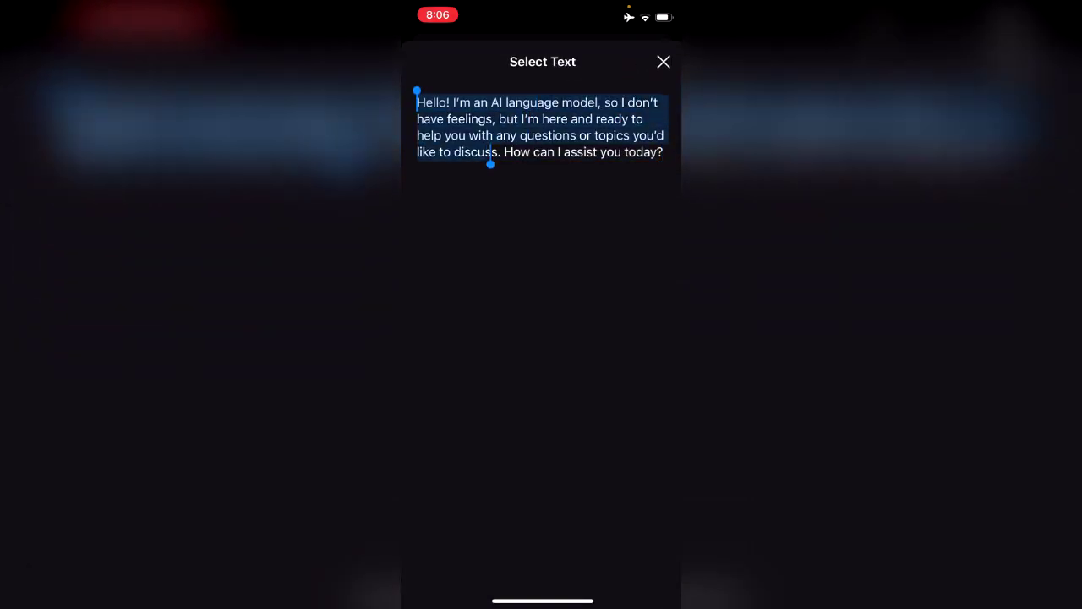
click(664, 62)
click(541, 157)
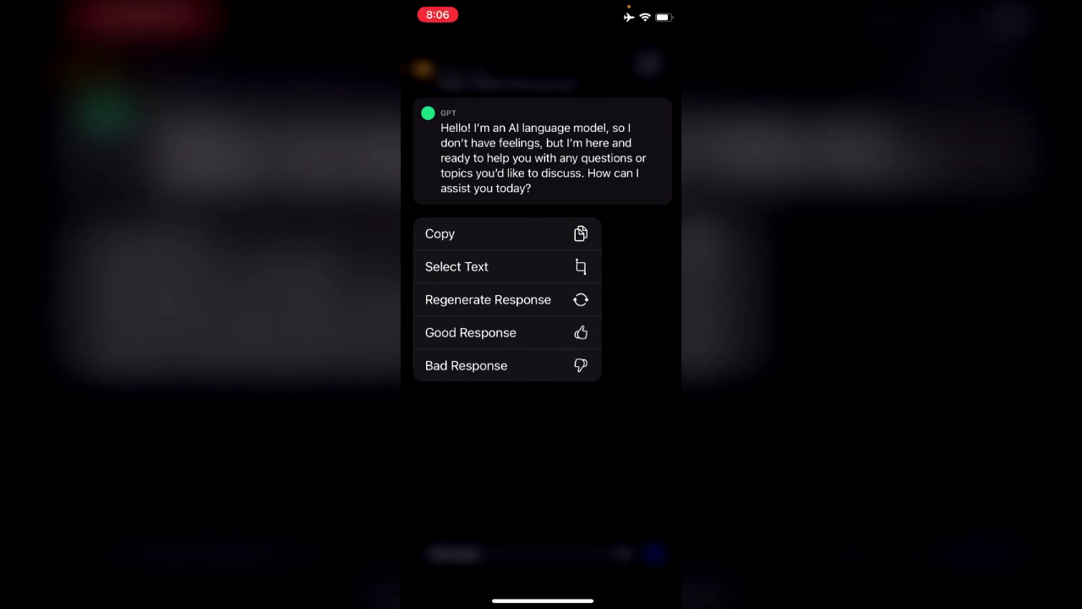
click(440, 233)
click(459, 554)
click(434, 309)
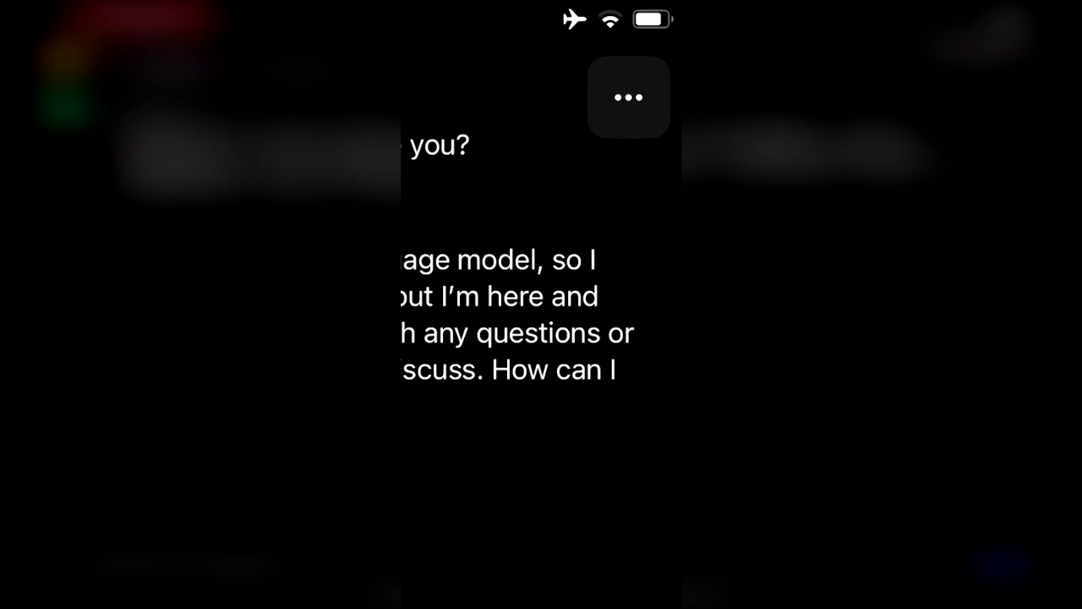
Step: From the chat's ••• menu, try Rename, cancel one Delete, then request Delete again
click(653, 53)
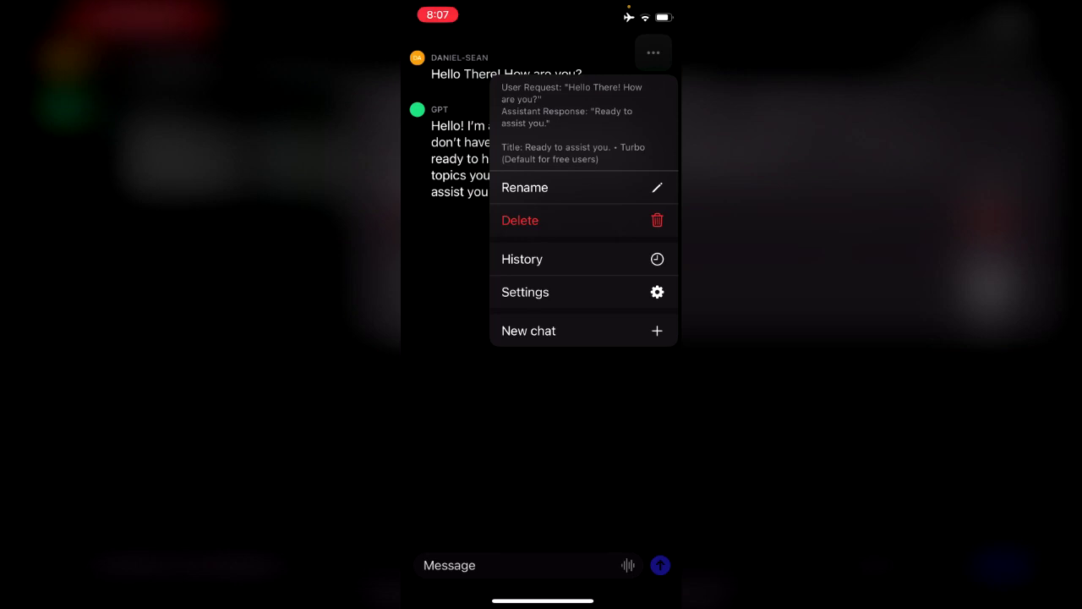
click(525, 187)
click(520, 220)
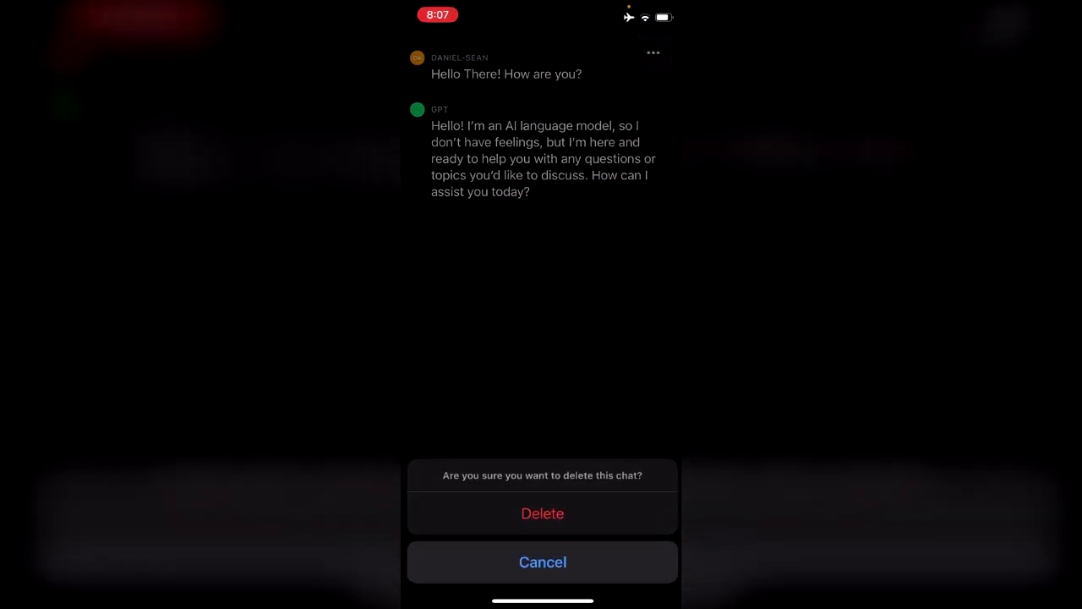
click(542, 562)
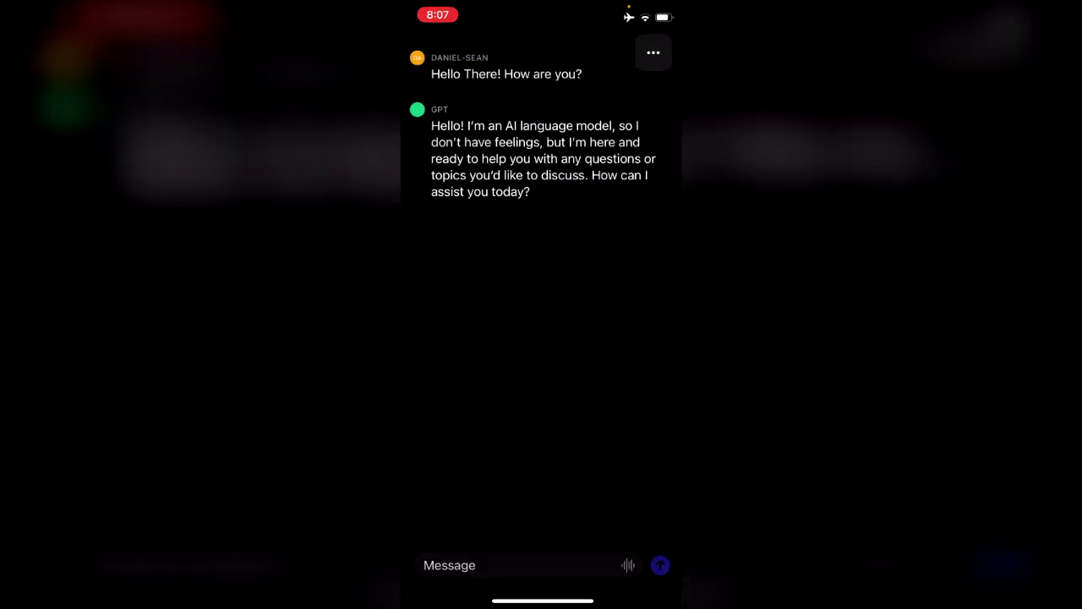
scroll(541, 135, down, 1)
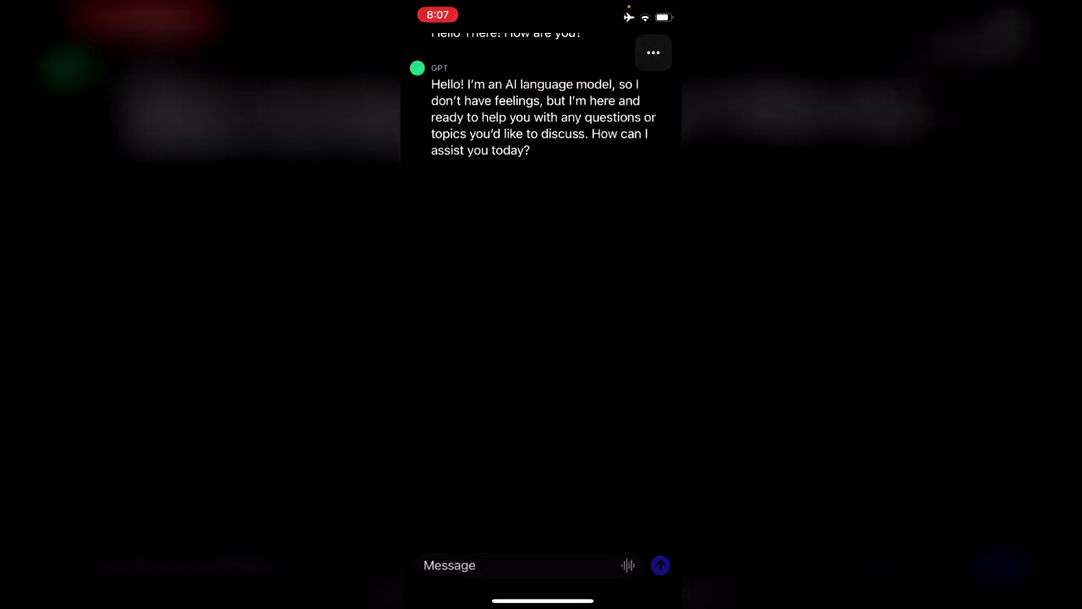
click(653, 53)
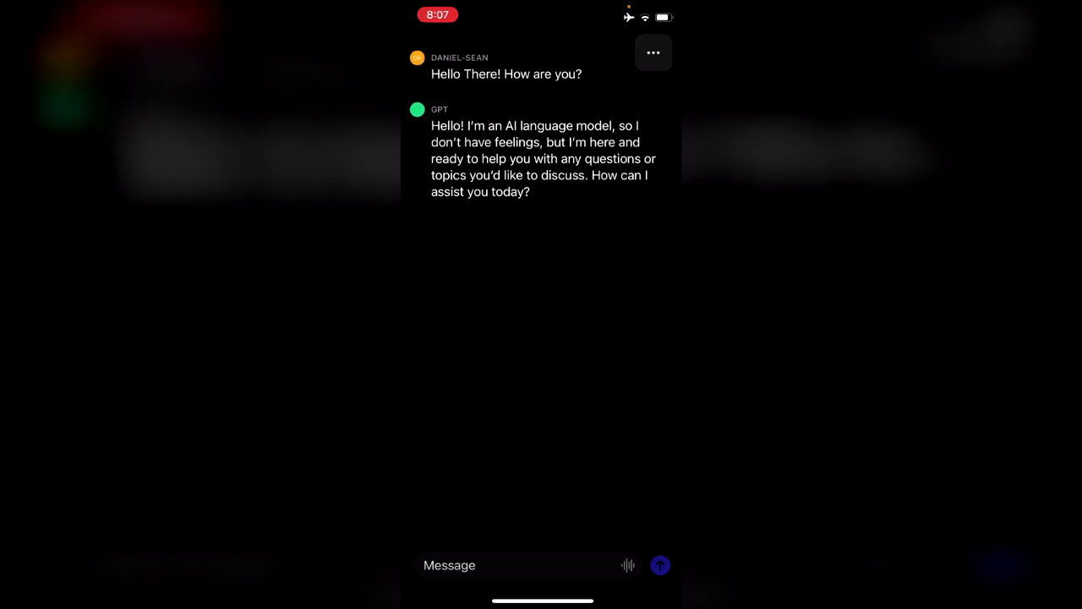
click(541, 220)
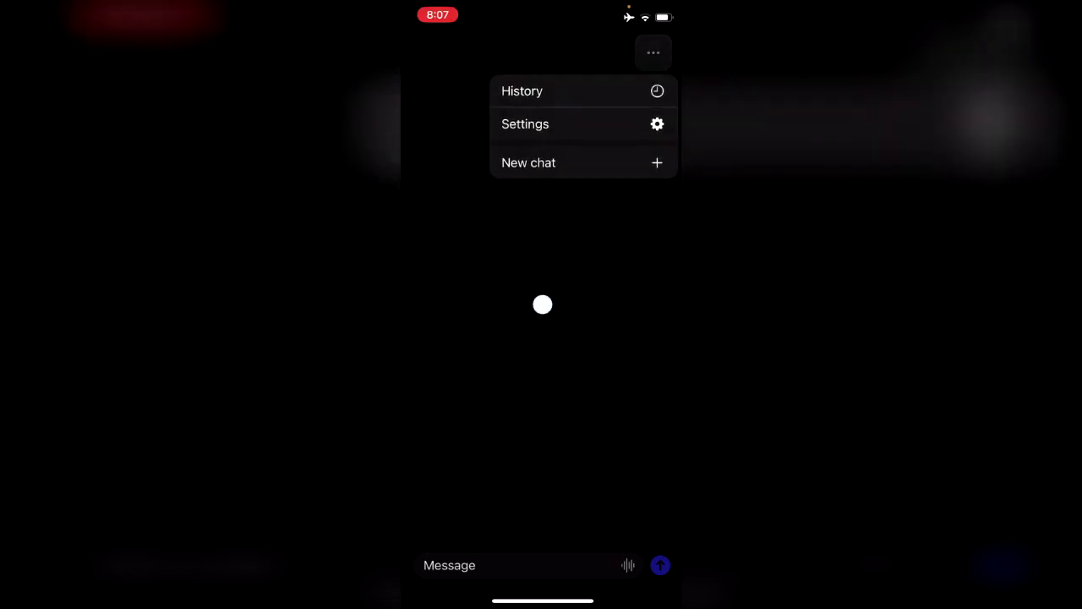
click(521, 90)
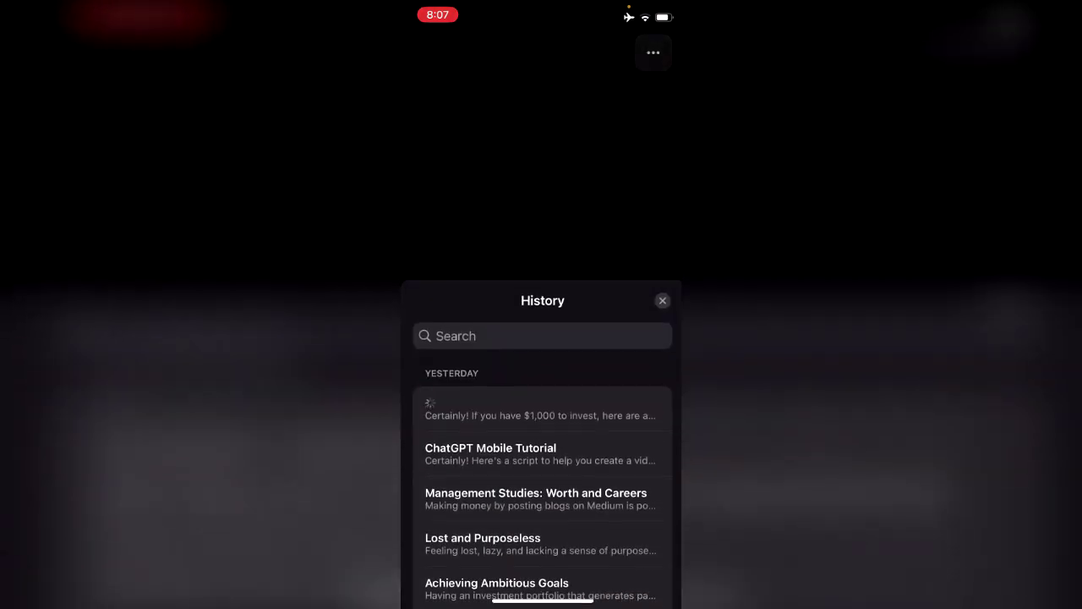
scroll(541, 474, down, 1)
scroll(541, 482, up, 1)
scroll(541, 482, down, 10)
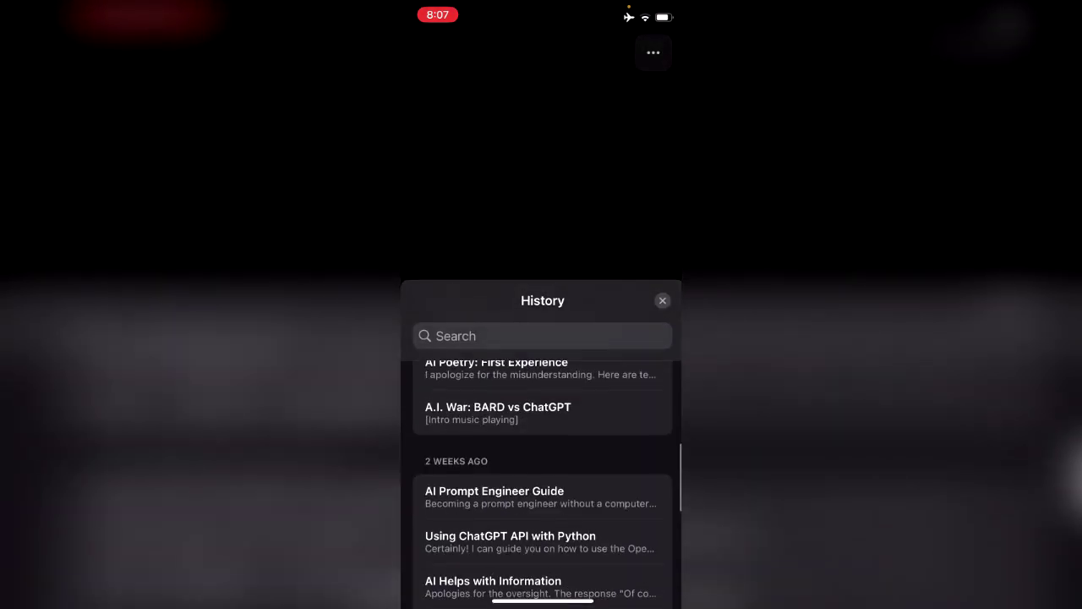
scroll(541, 482, down, 3)
scroll(541, 482, up, 10)
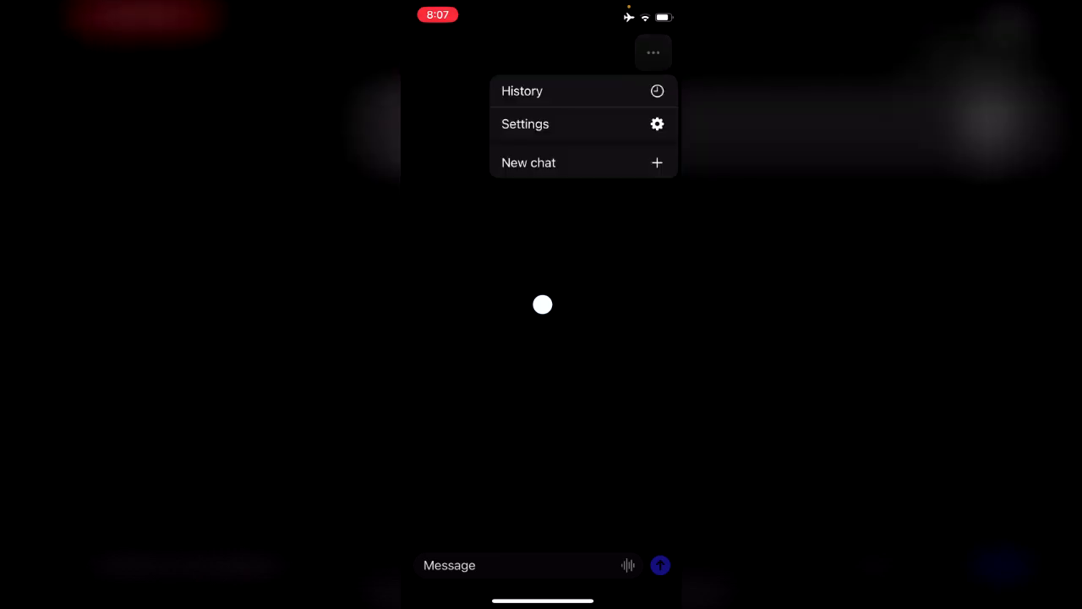
Step: In Settings, keep the Main Language set to Auto-Detect
click(525, 123)
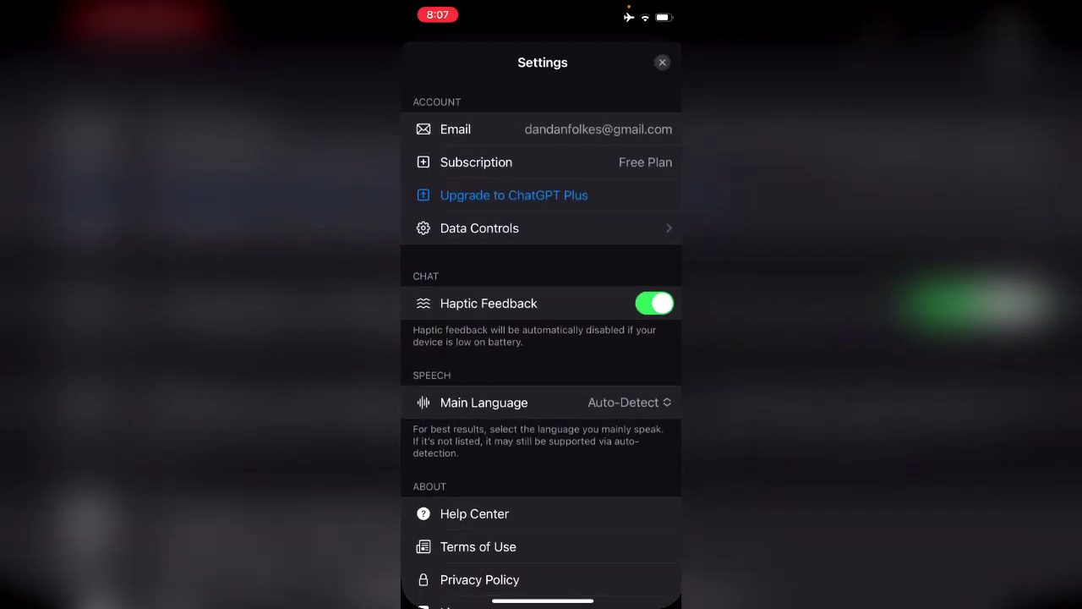
scroll(541, 338, down, 5)
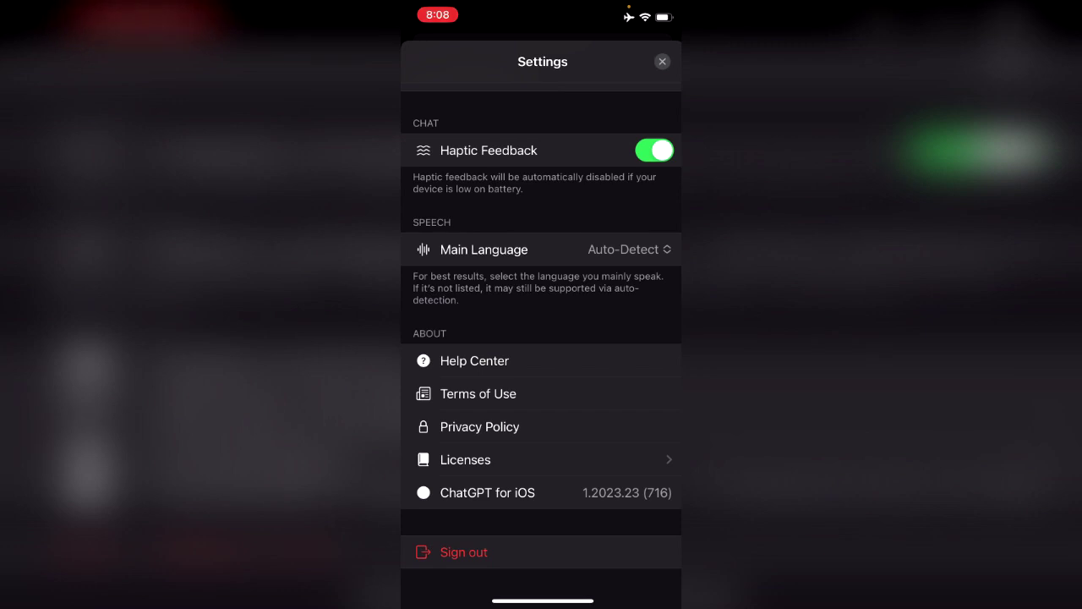
click(627, 248)
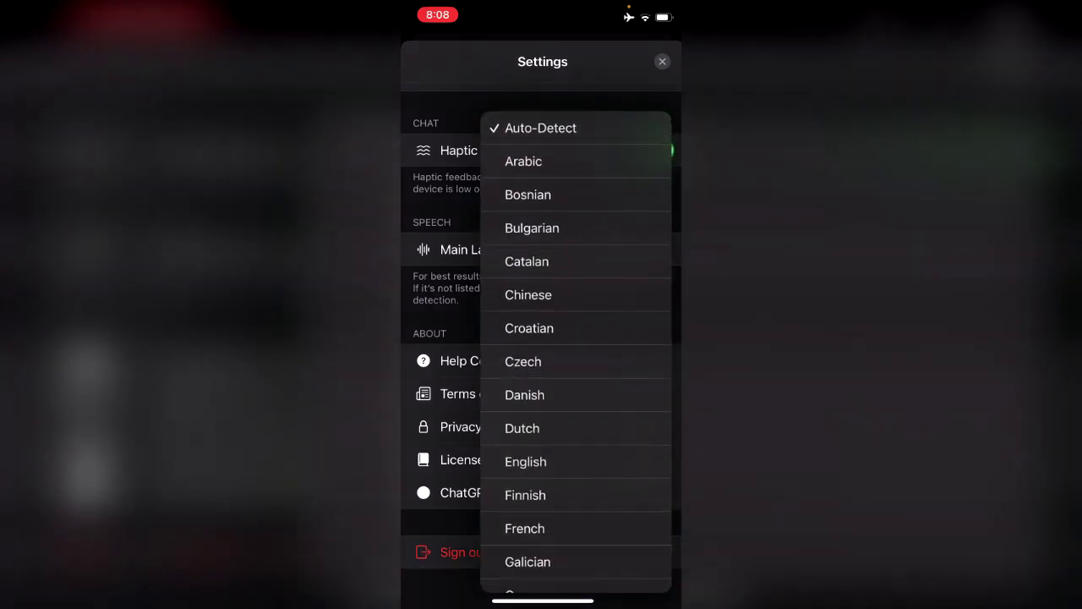
click(541, 130)
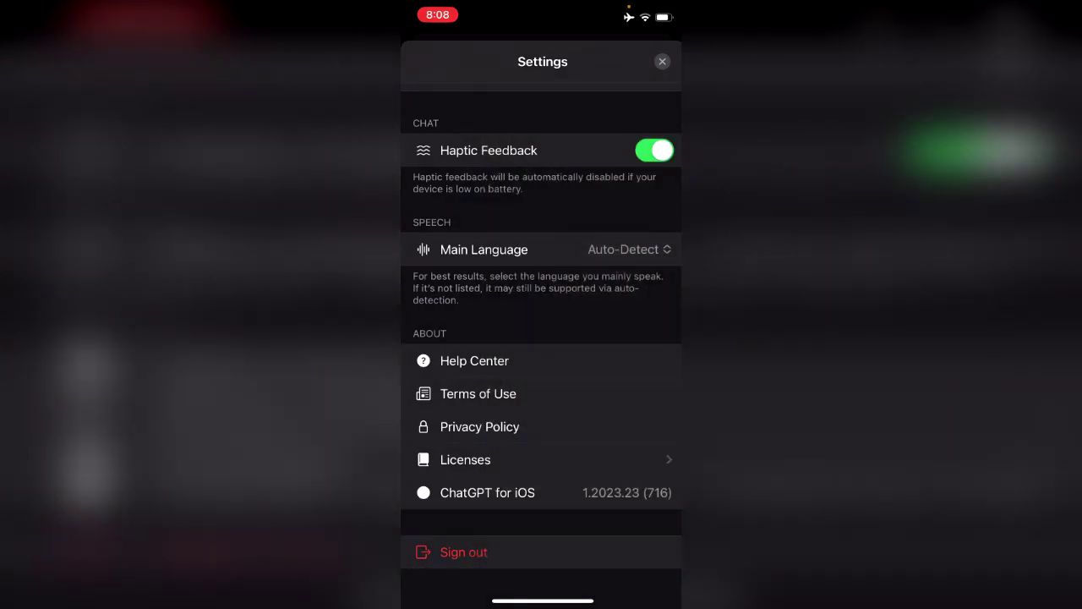
Step: Open Data Controls, where Chat History & Training is switched on
scroll(541, 338, down, 1)
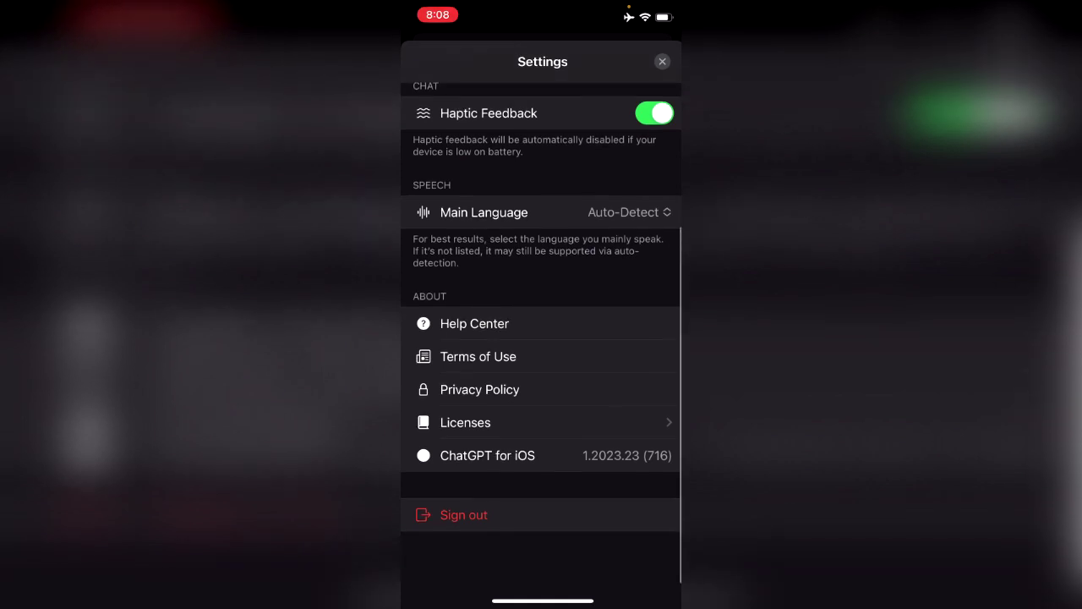
scroll(541, 338, up, 3)
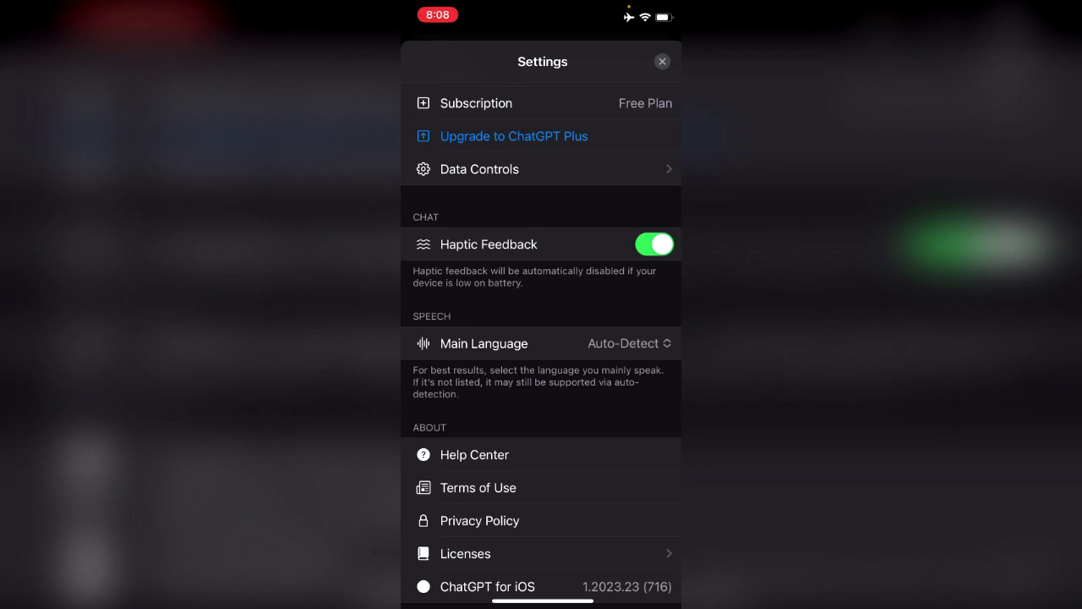
click(480, 169)
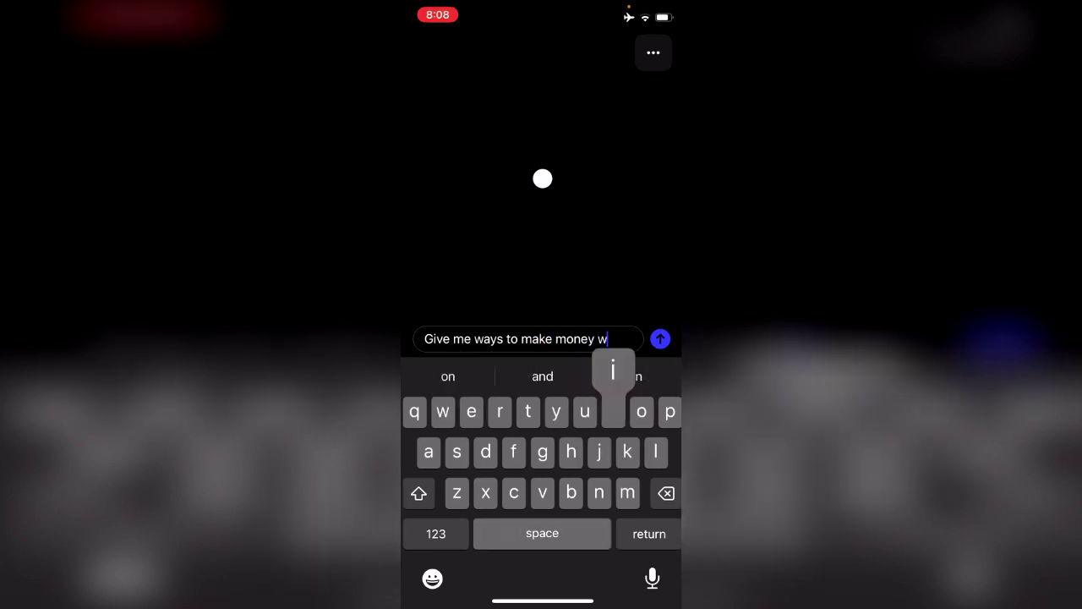
Step: Ask 'Give me ways to make money with ChatGPT' and read the six suggested ideas
text(ith ChatGPT)
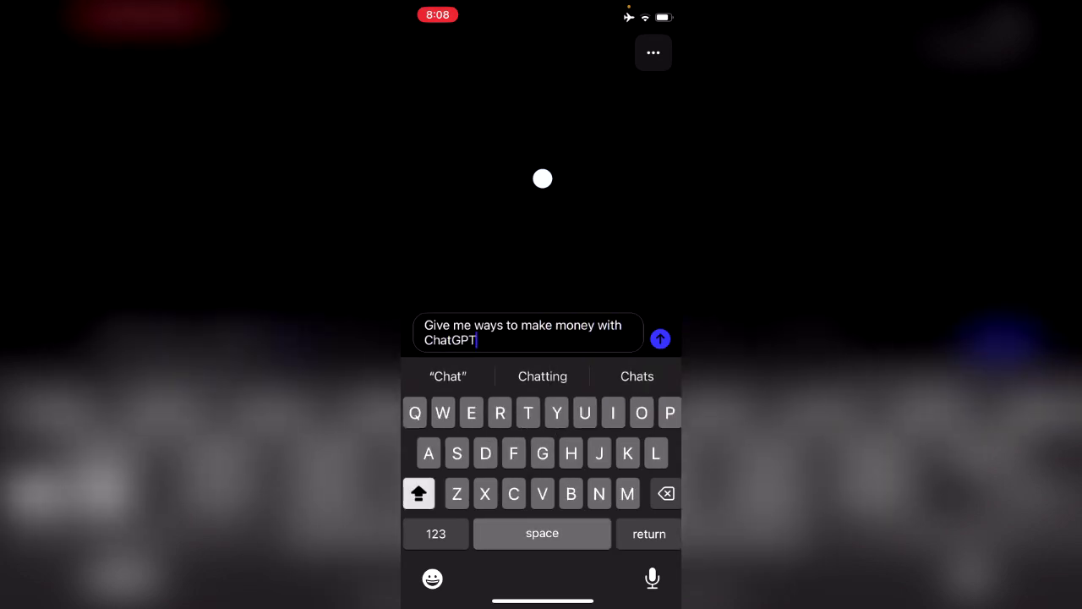
key(Return)
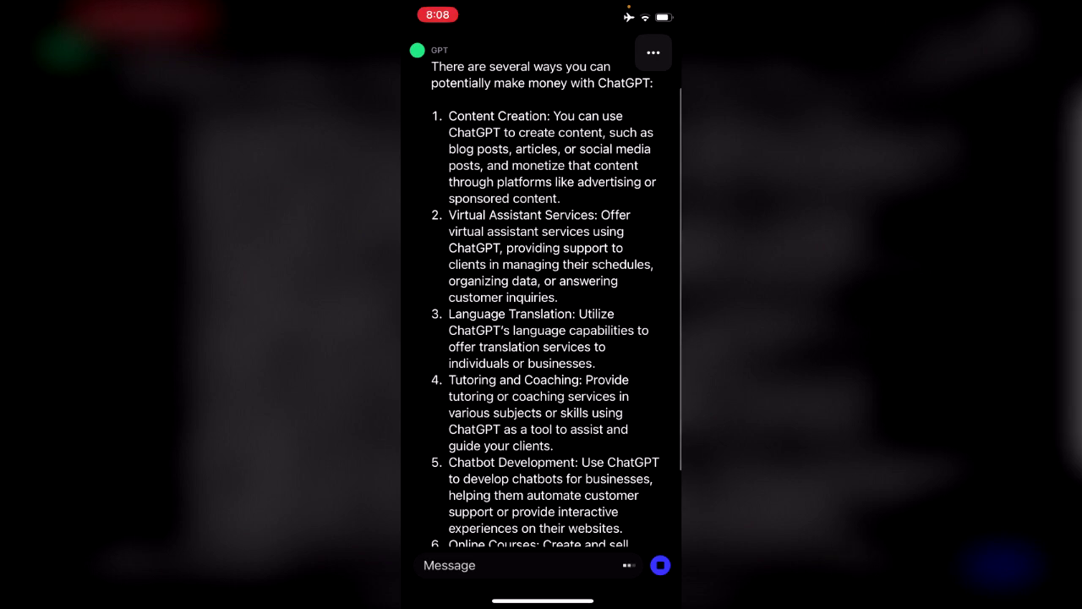
scroll(541, 296, up, 10)
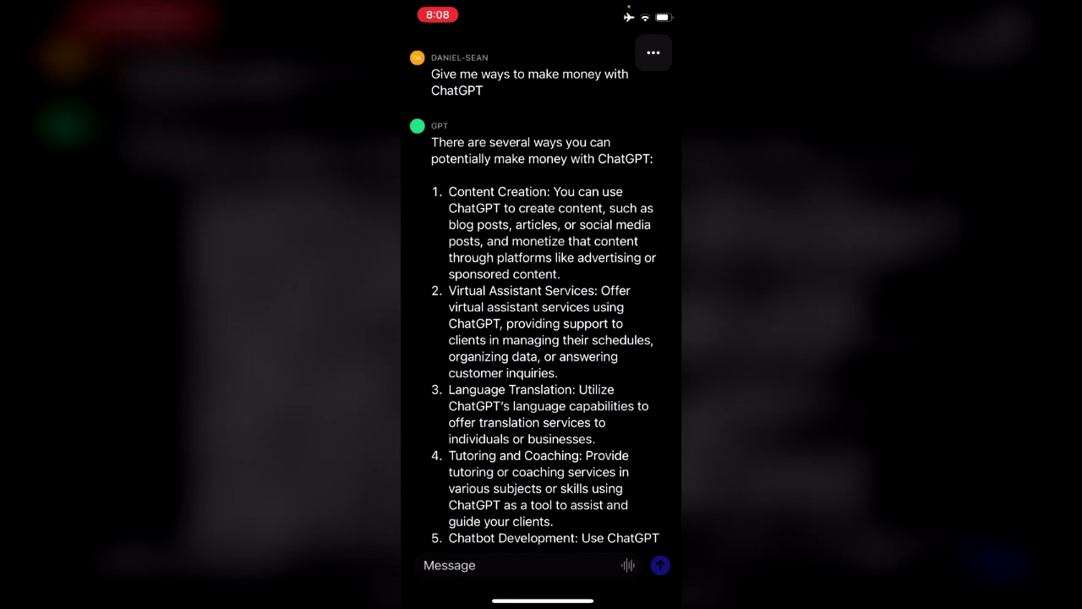
scroll(541, 305, down, 10)
scroll(541, 287, up, 10)
scroll(541, 296, down, 5)
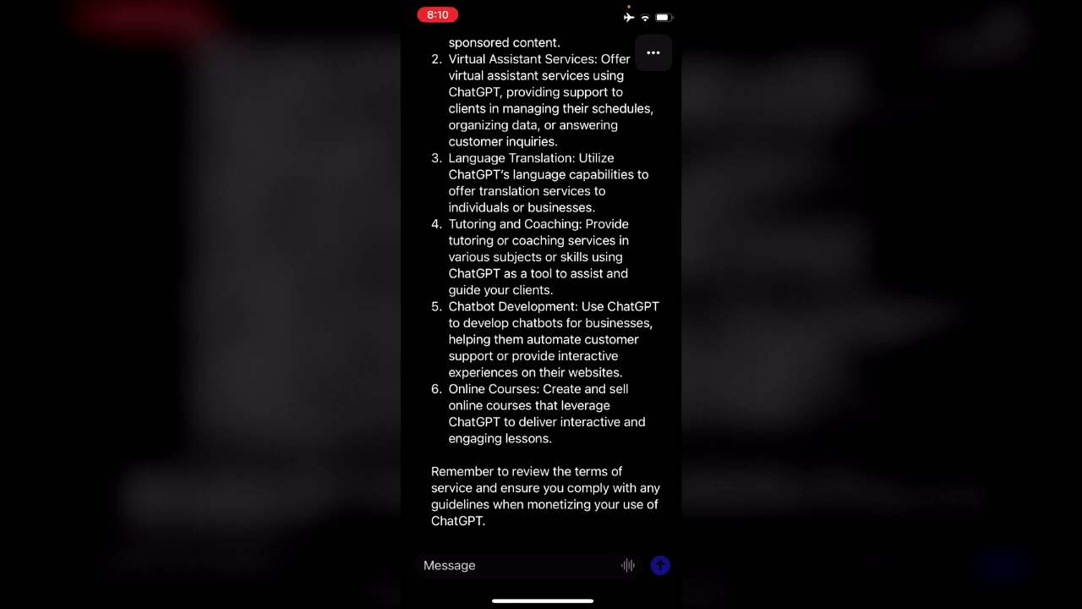
Step: Dictate 'Create a website using HTML CSS.' into the message field by voice
click(628, 565)
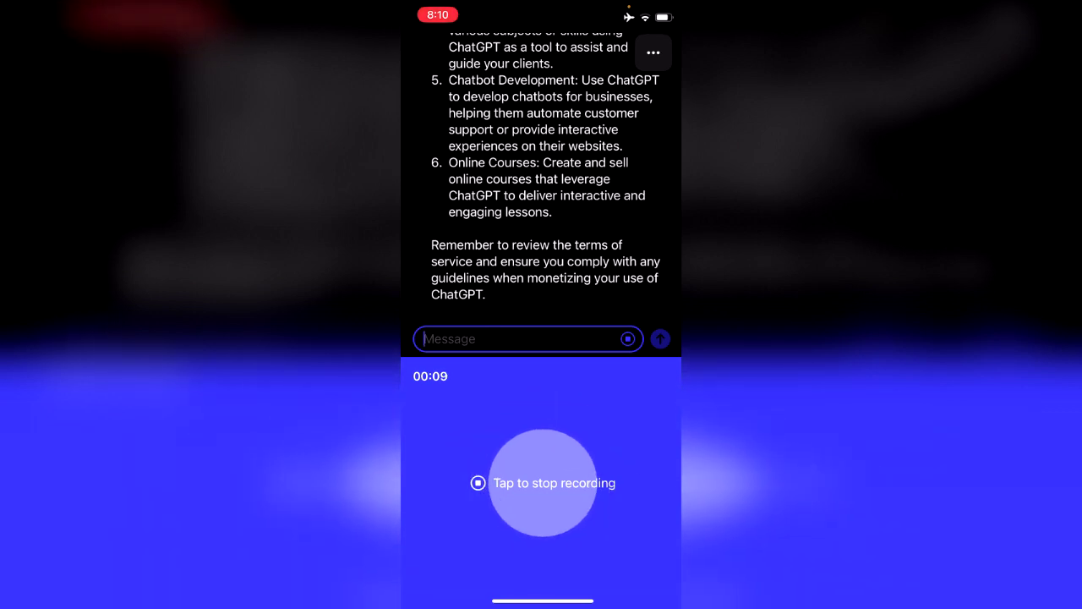
click(542, 482)
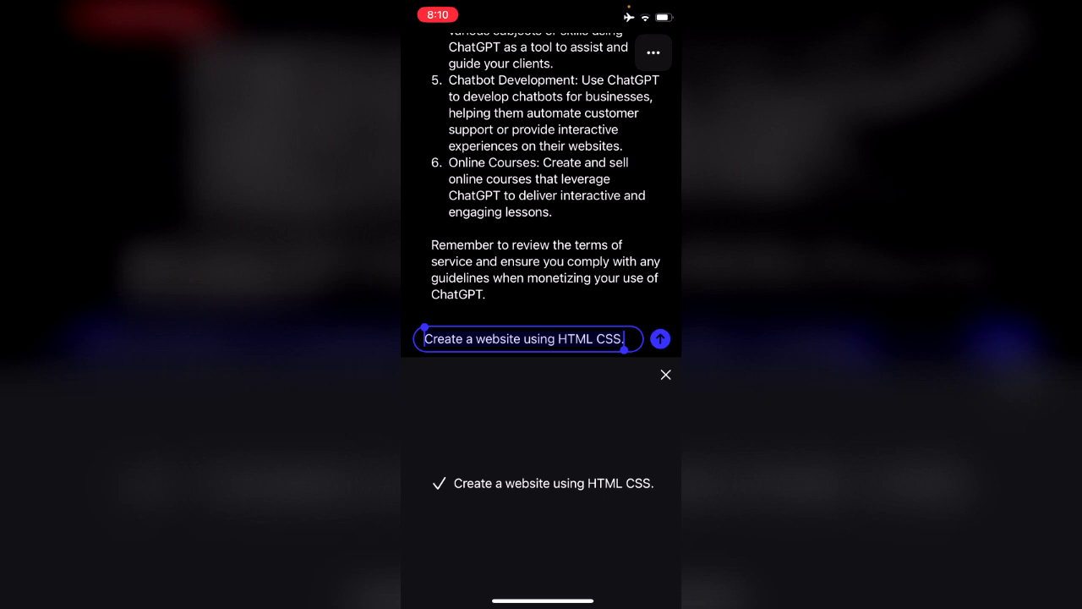